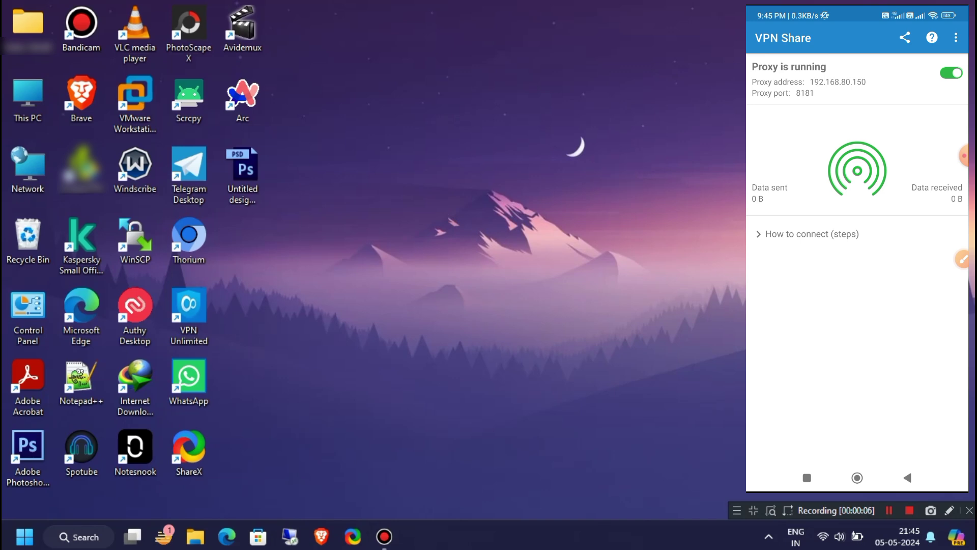
Peek at the network quick toggles, then launch Settings from the Start menu's pinned apps.
click(824, 537)
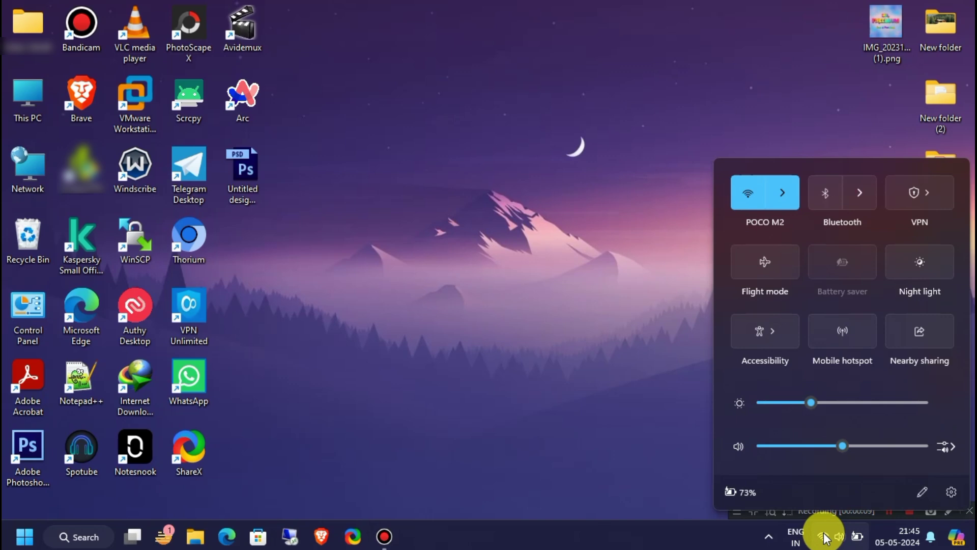
click(710, 219)
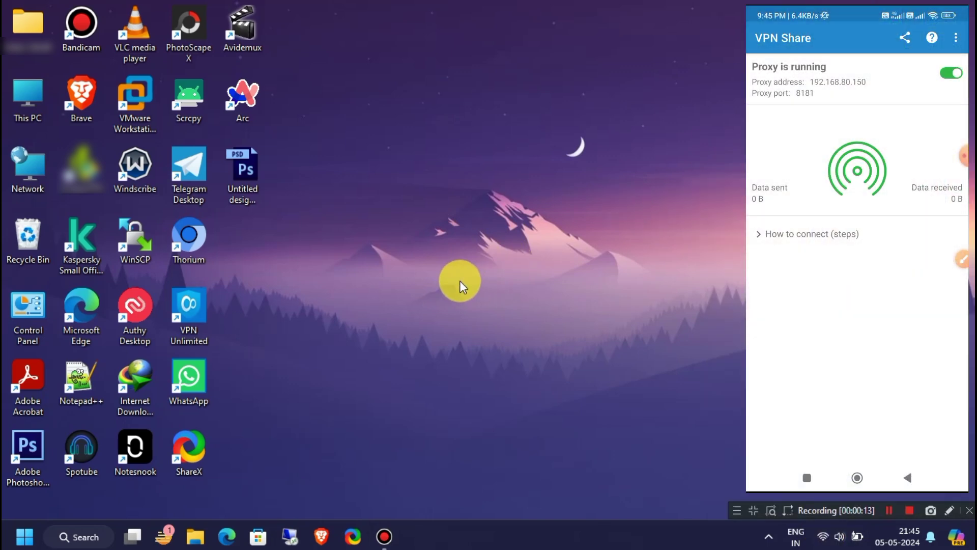
click(18, 537)
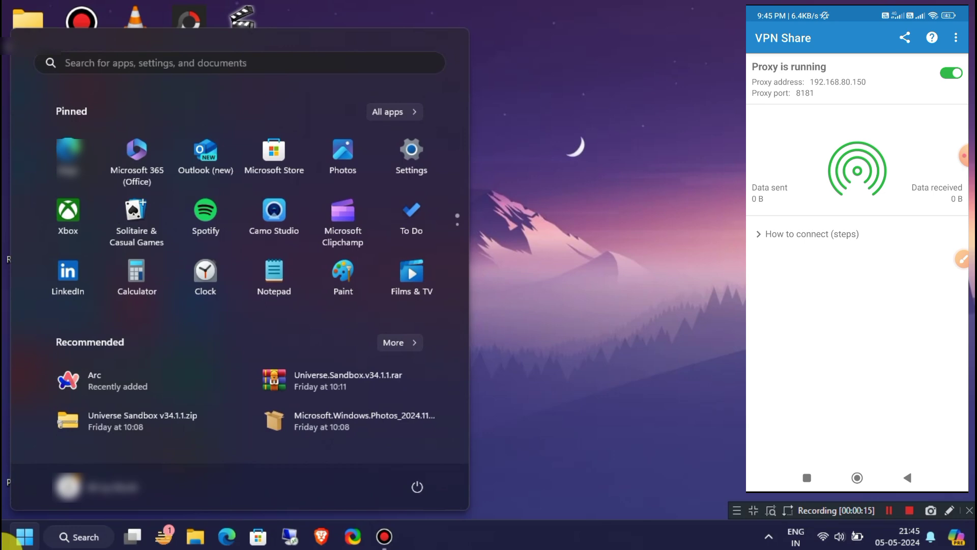
click(414, 164)
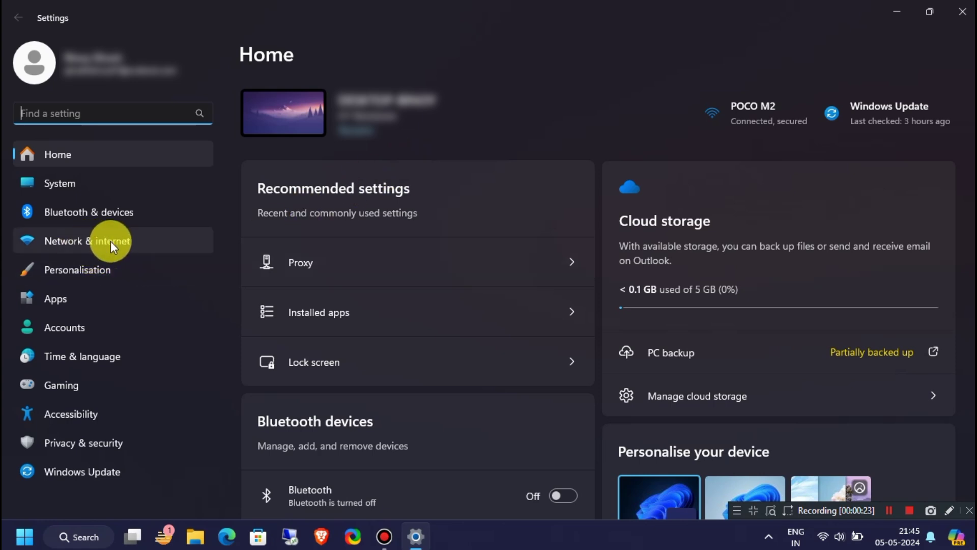
Reach the Proxy page under Network & internet.
click(159, 243)
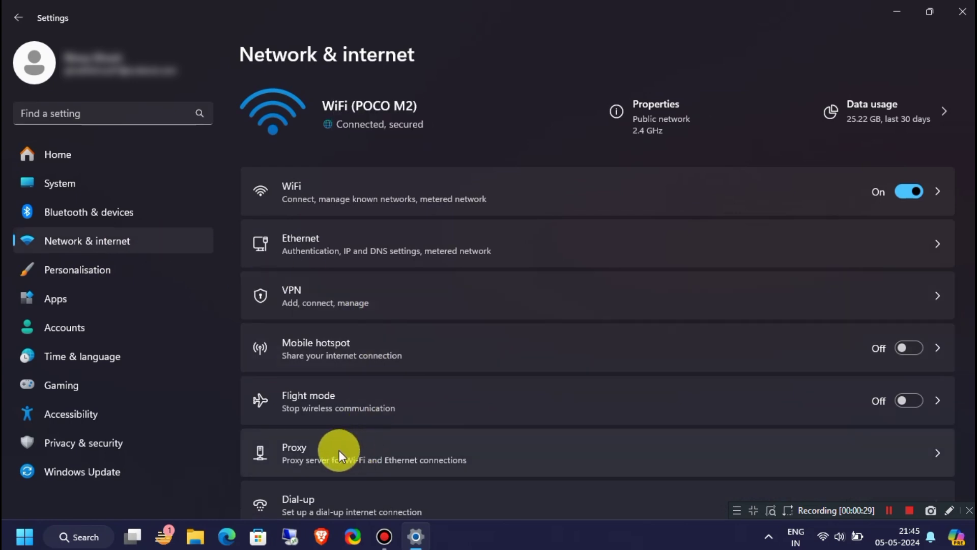
scroll(418, 449, down, 3)
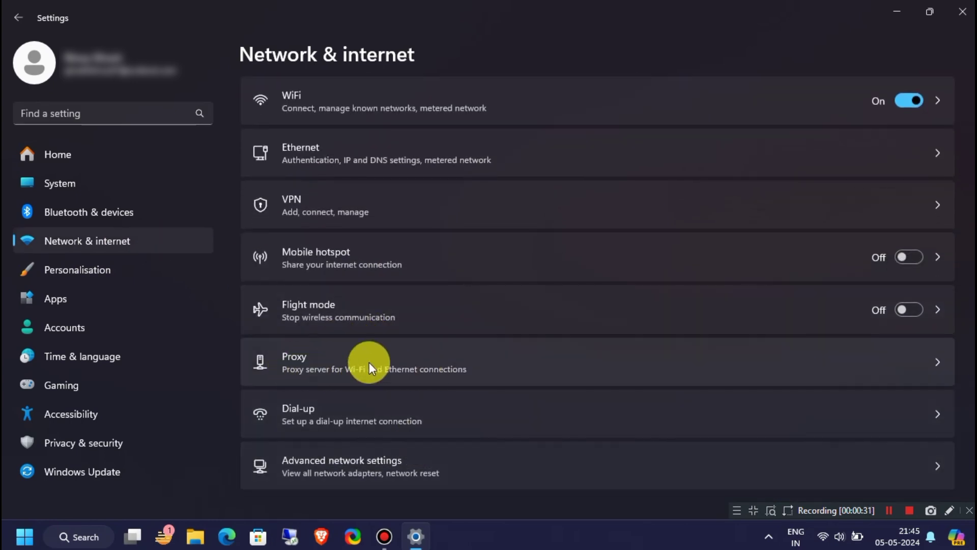
click(540, 365)
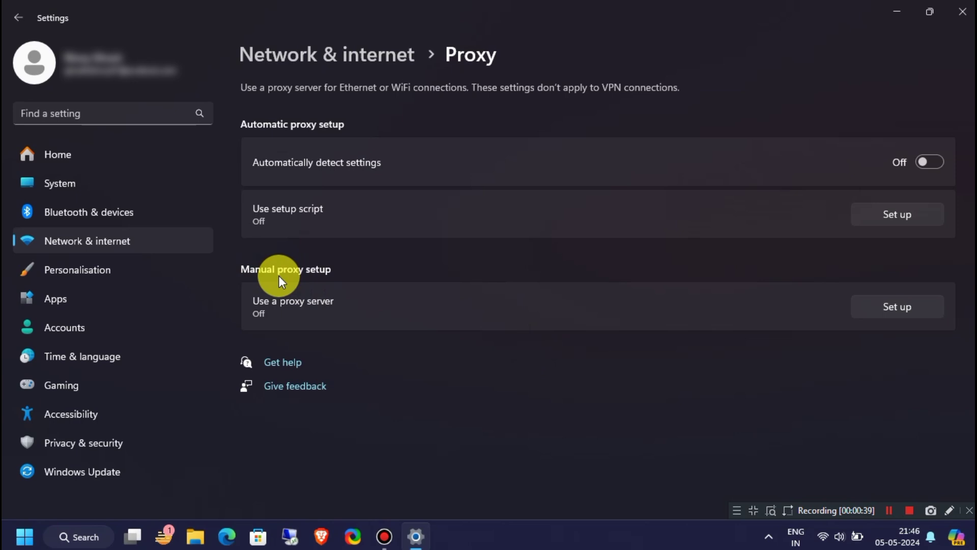
Enable the manual proxy with address 192.168.80.150, port 8181, and save it.
click(911, 307)
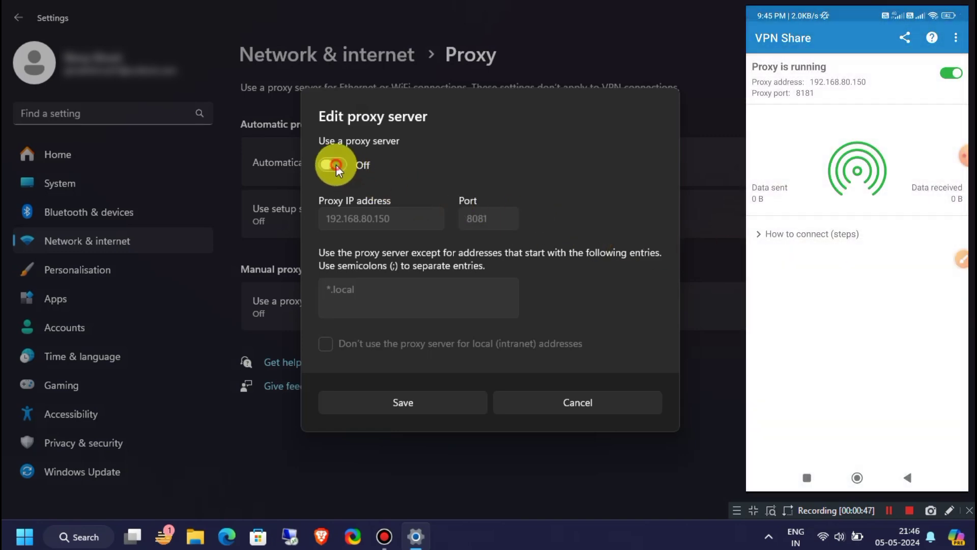
click(337, 164)
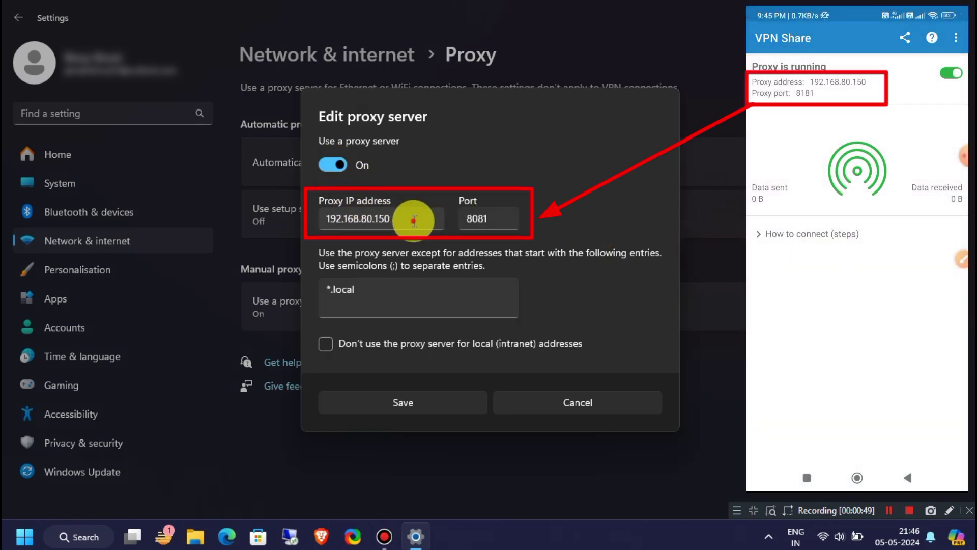
drag(410, 219, 283, 218)
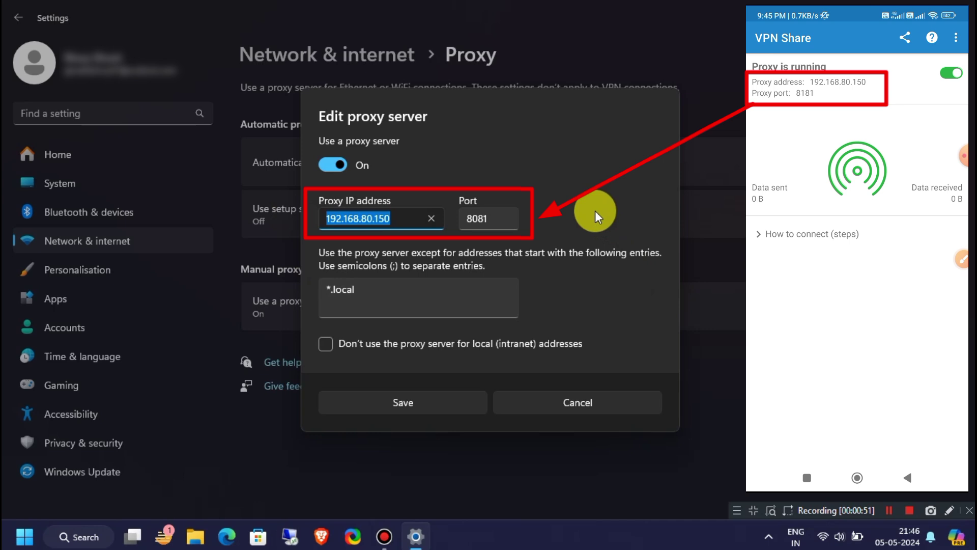
key(Tab)
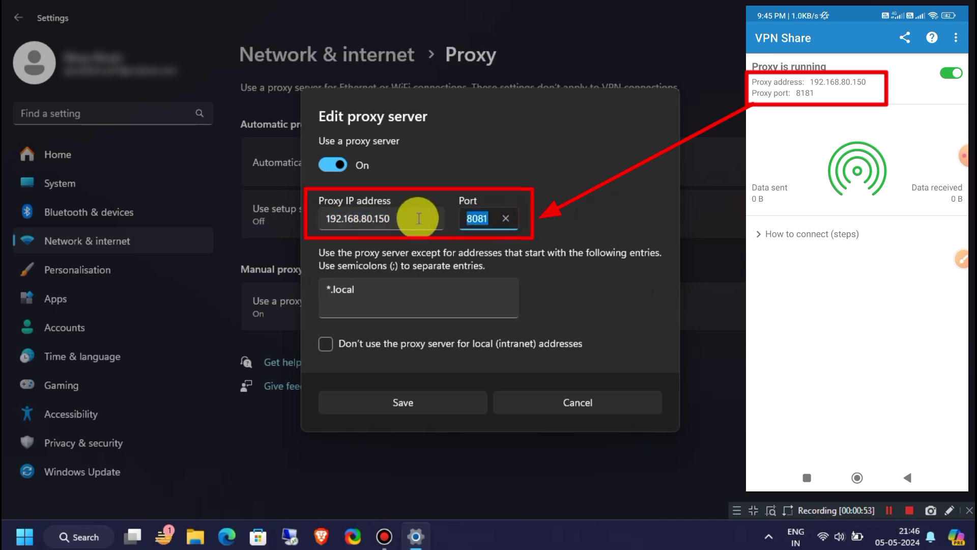
text(818)
text(1)
click(610, 206)
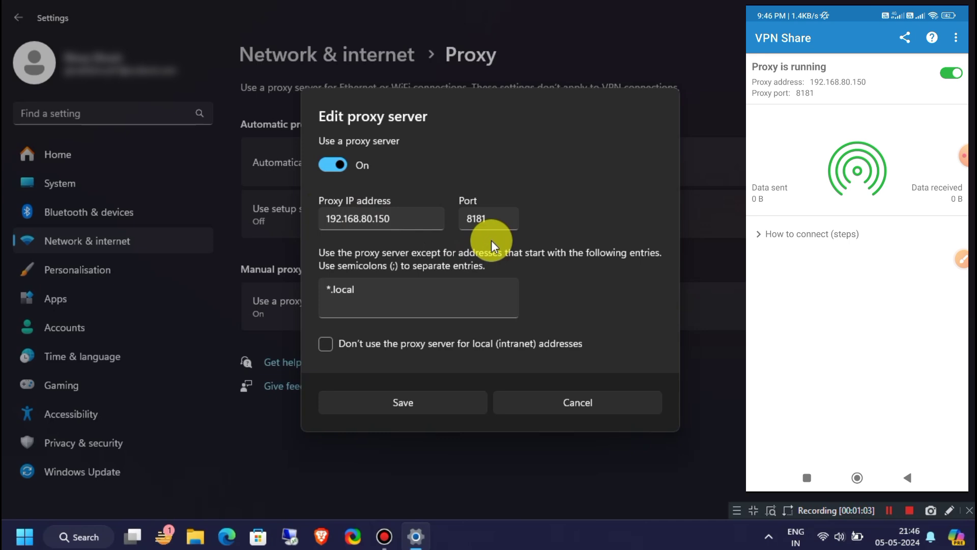
click(431, 404)
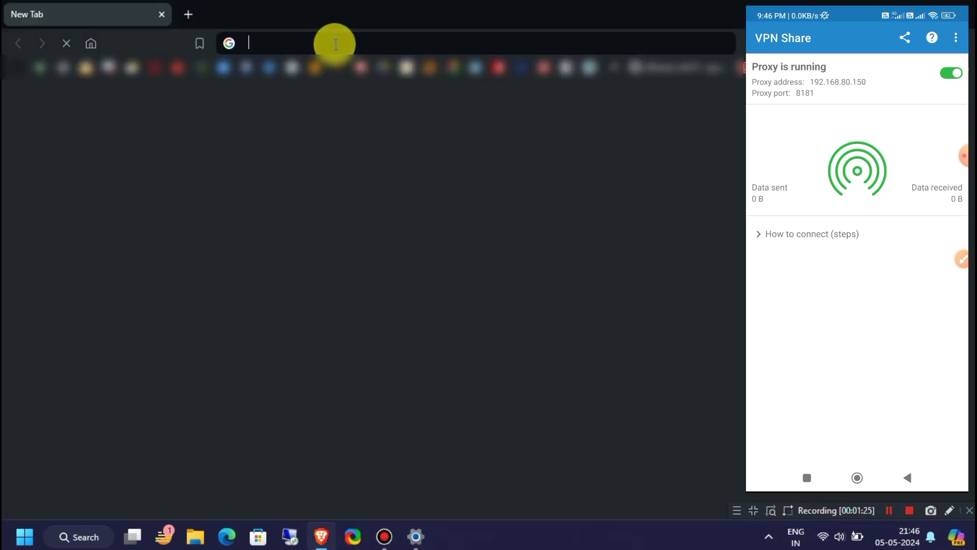
Load whatismyipaddress.com and highlight the country line showing Netherlands.
click(335, 43)
text(whatismyipaddress.com)
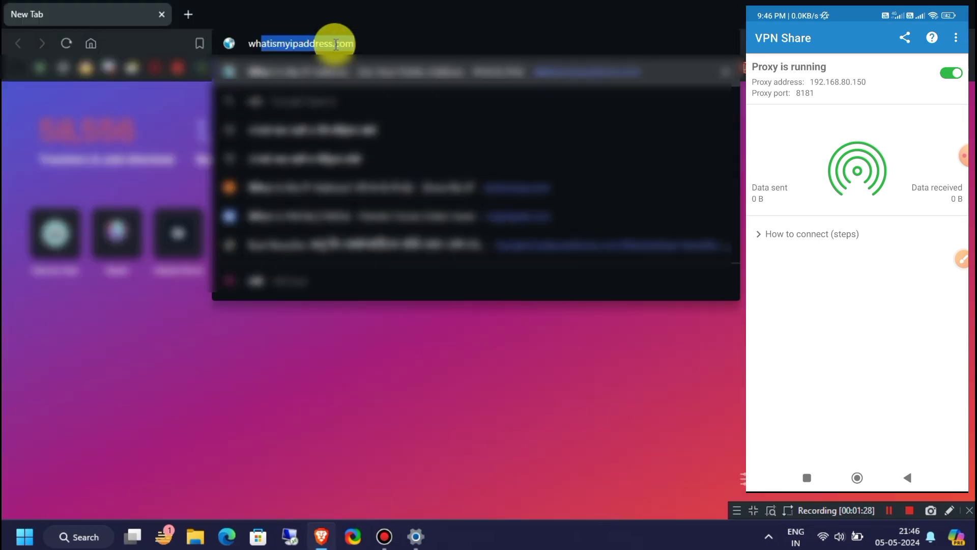
key(Return)
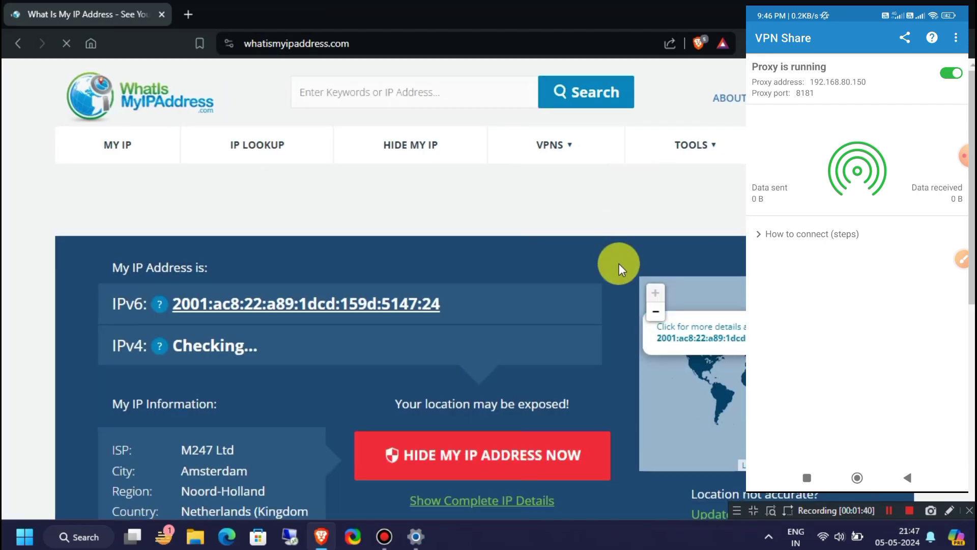
scroll(619, 263, down, 2)
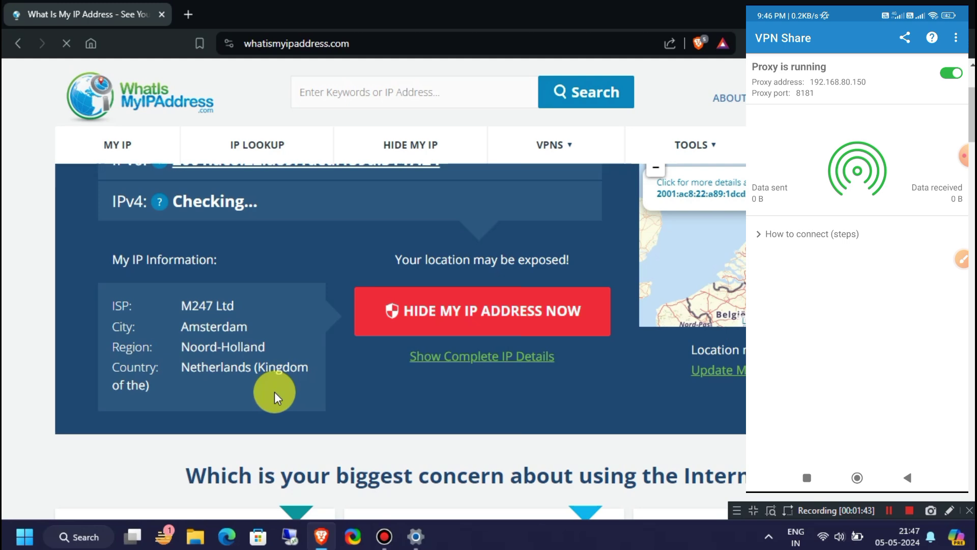
drag(112, 367, 308, 367)
click(364, 403)
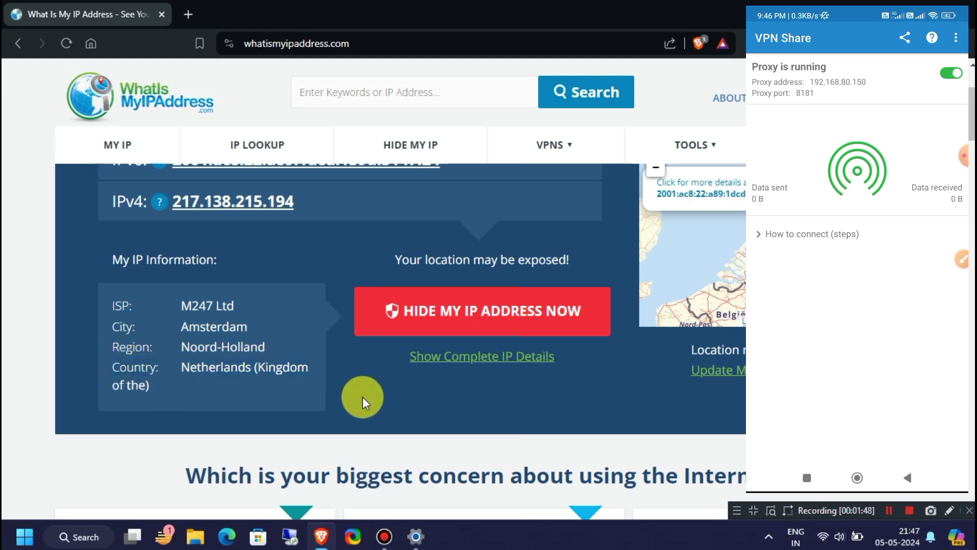
scroll(191, 381, up, 2)
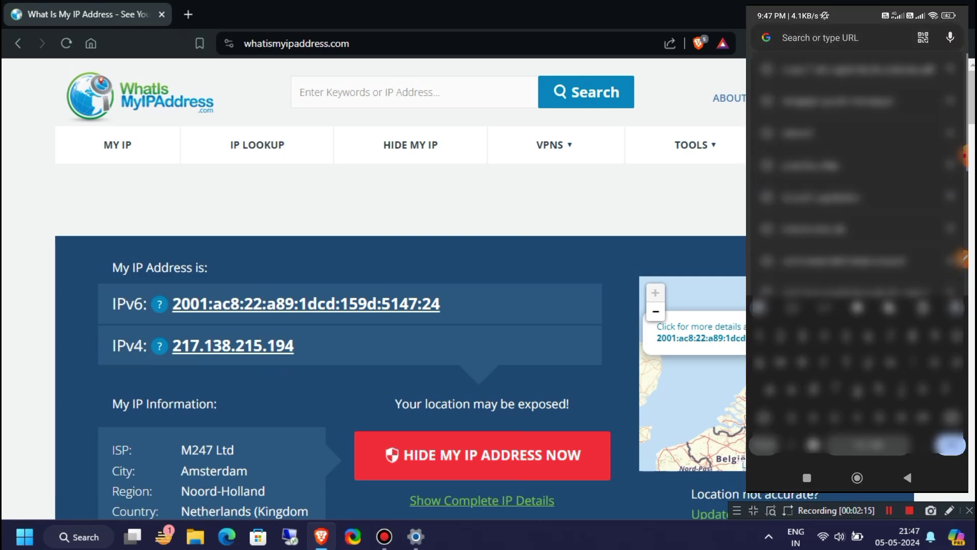
text(whatismyipaddress.com)
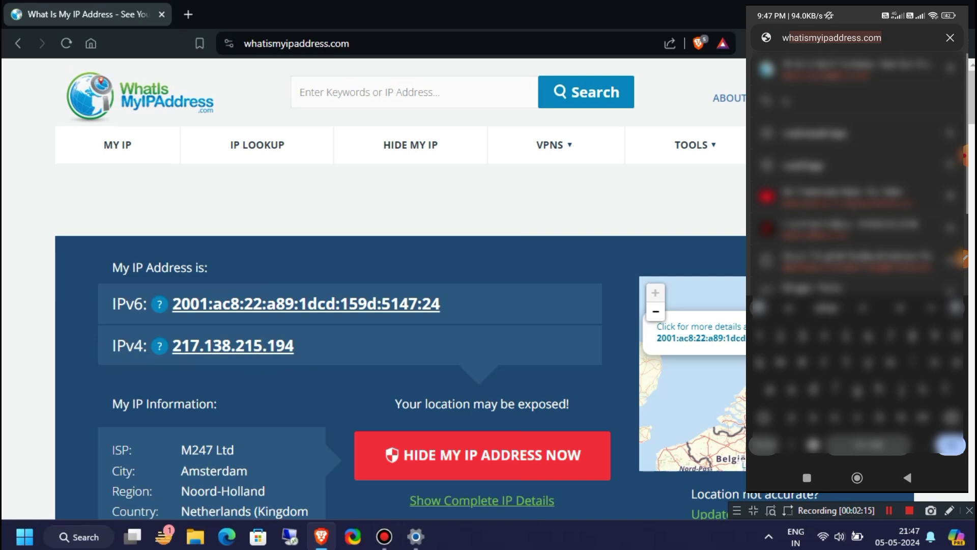
Load whatismyipaddress.com in the phone's browser.
key(Return)
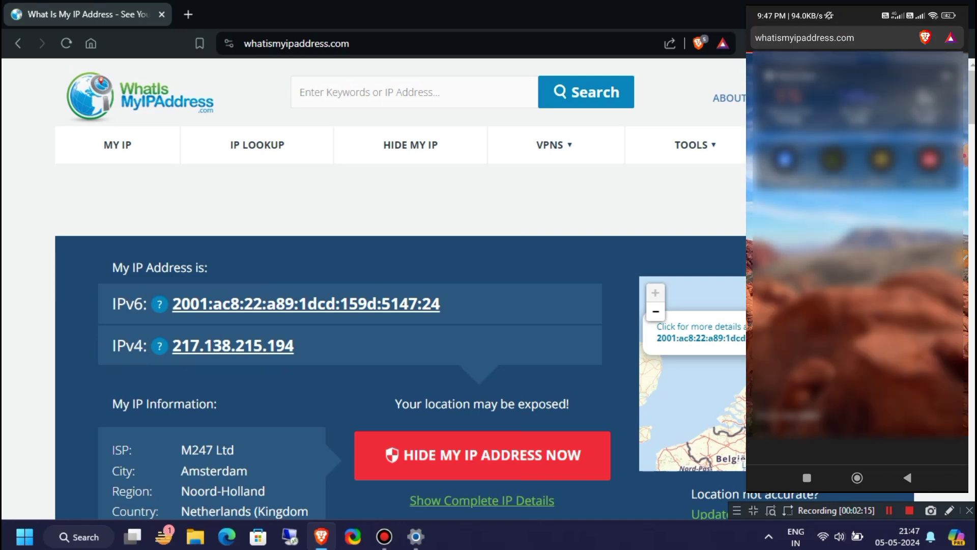